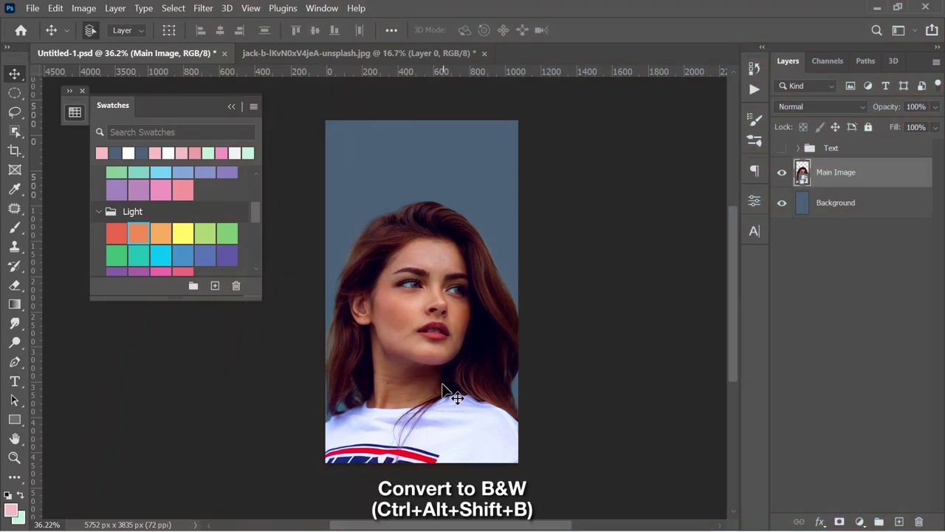
Step: Apply a Black & White smart filter to the Main Image portrait smart object
key(ctrl+alt+shift+b)
key(Return)
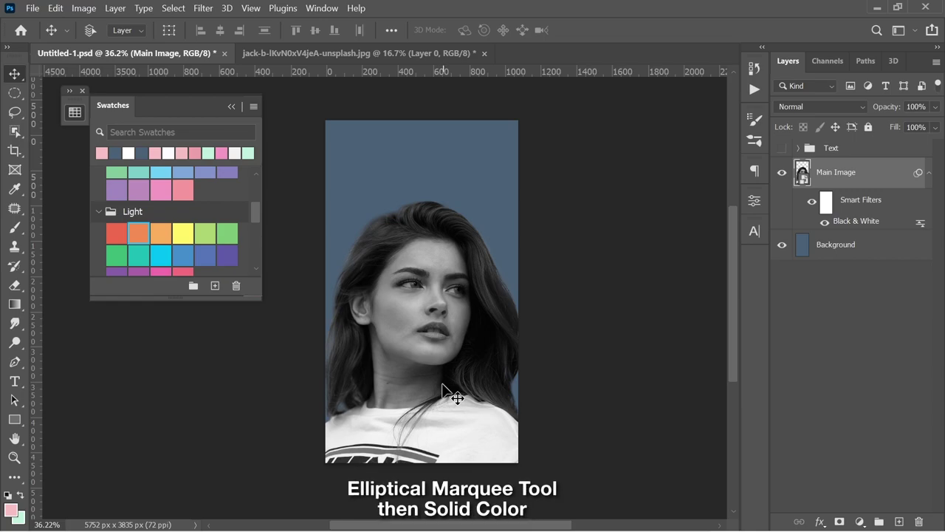
Step: Draw a circular elliptical selection around the portrait's head
click(14, 93)
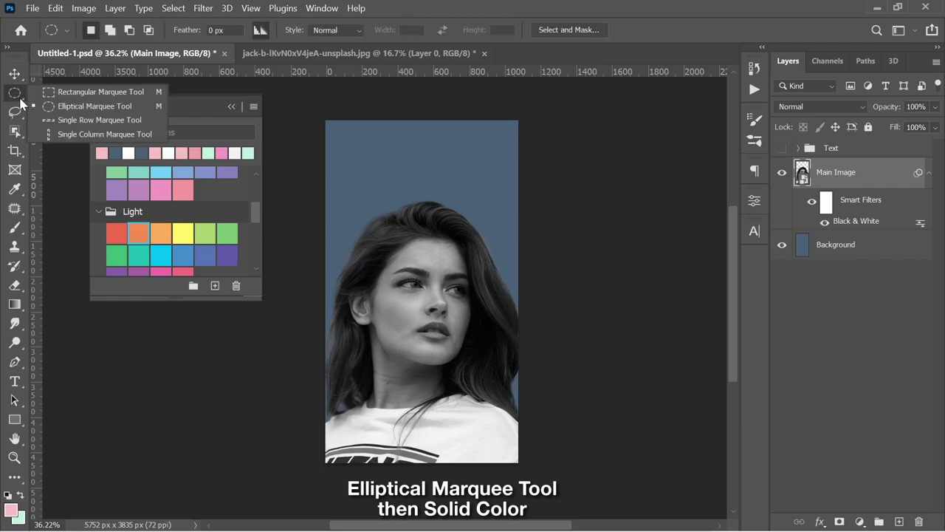
click(59, 107)
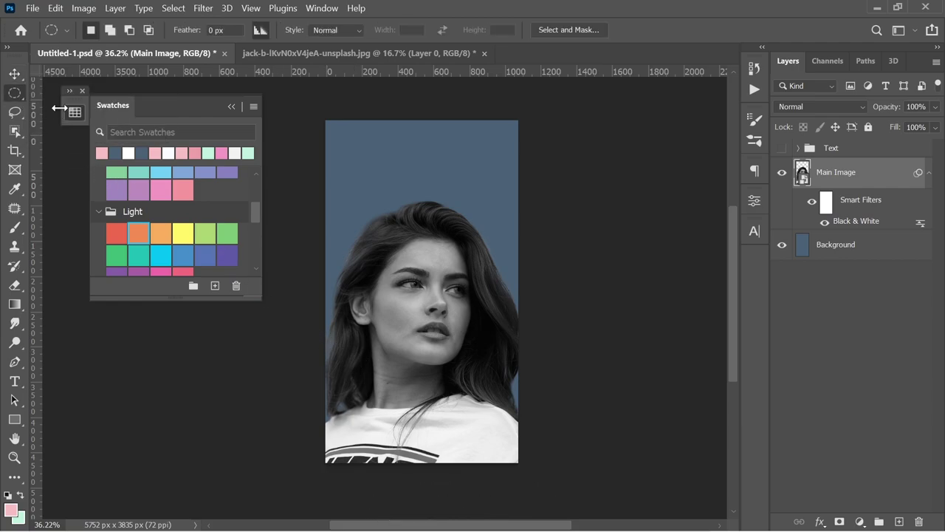
drag(359, 191, 556, 456)
drag(474, 297, 426, 253)
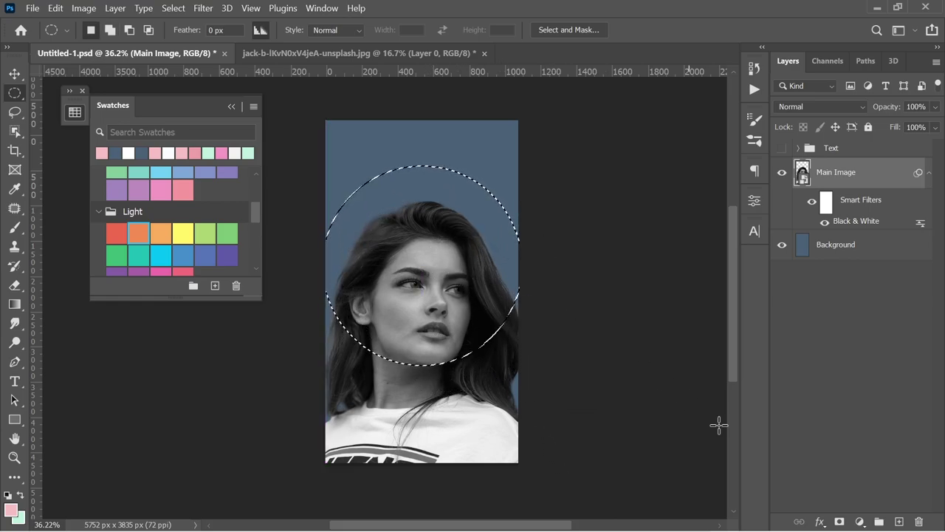
Step: Fill the circle with a pink Solid Color layer placed beneath Main Image
click(859, 521)
click(853, 253)
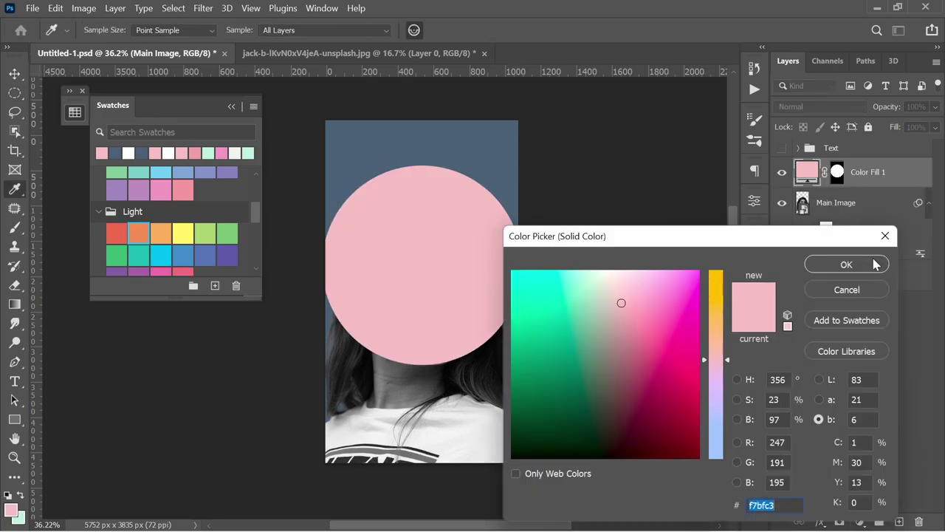
click(875, 264)
drag(881, 174, 879, 257)
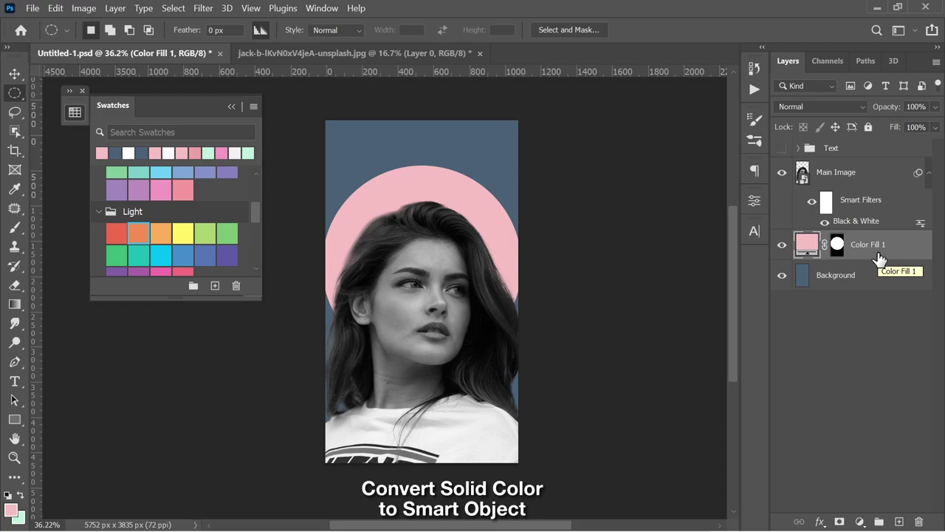
Step: Convert Color Fill 1 to a smart object and give it a 20-pixel Gaussian Blur
right_click(879, 257)
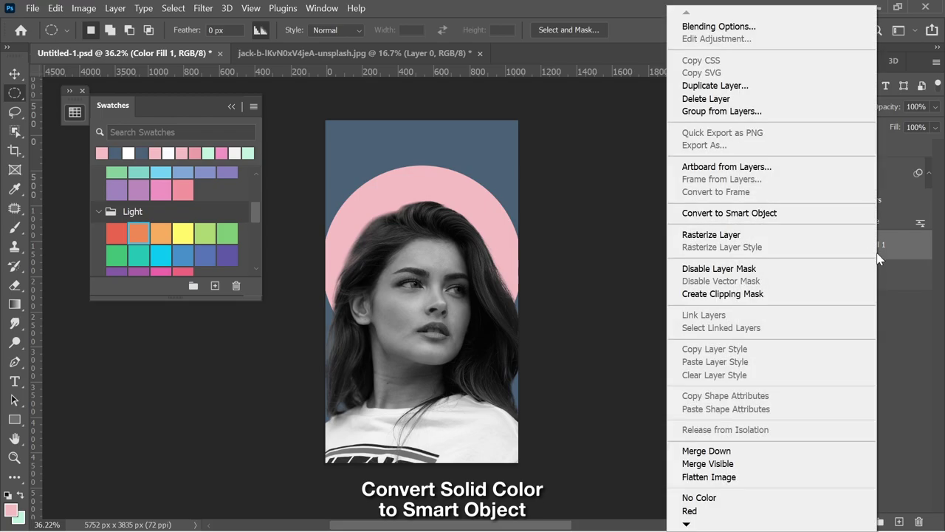
click(851, 216)
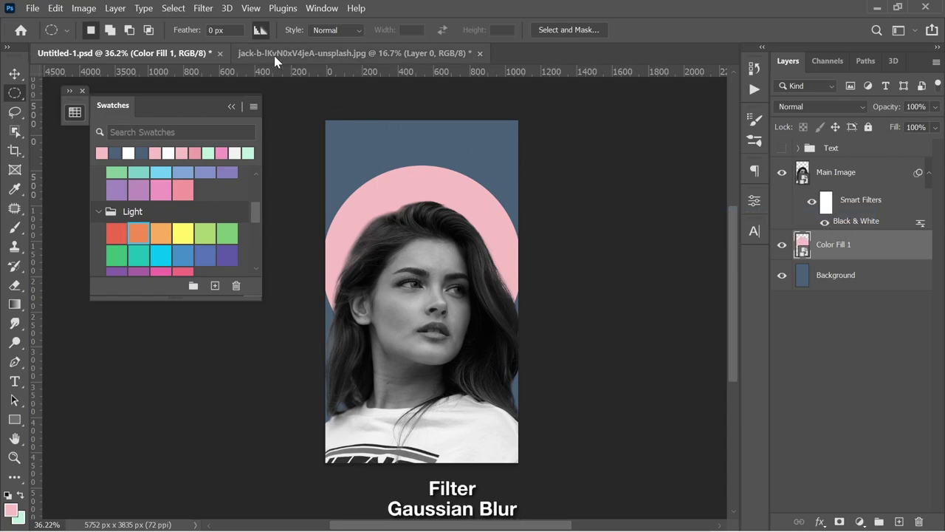
click(204, 8)
mouse_move(284, 182)
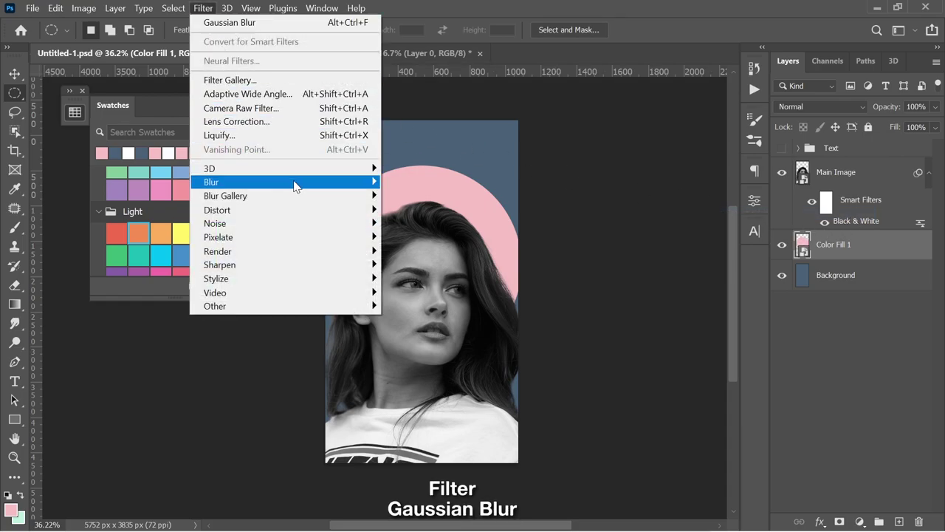
click(425, 243)
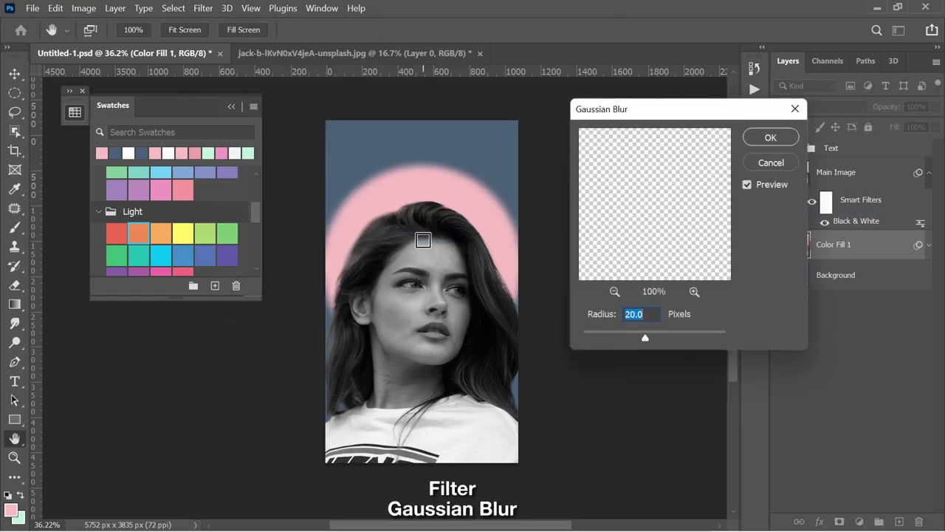
key(Return)
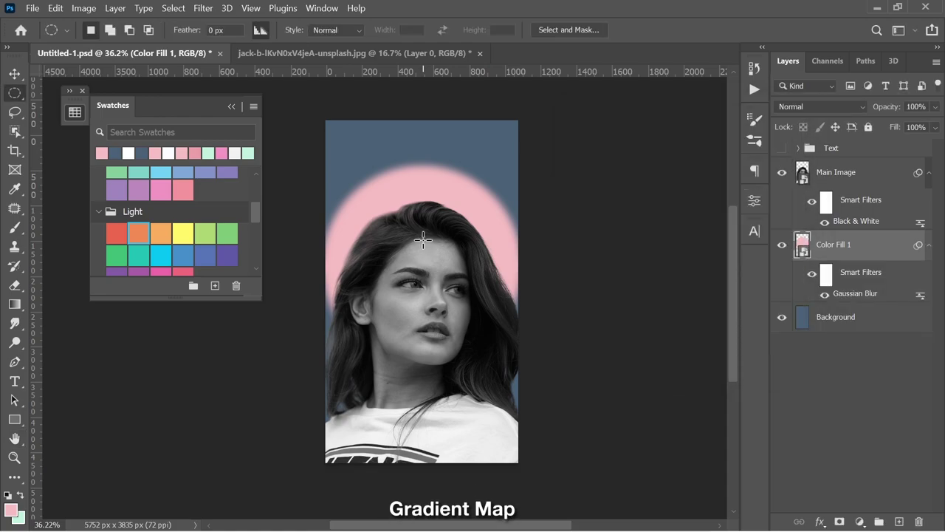
Step: Add a Gradient Map adjustment layer above the Main Image layer
click(858, 180)
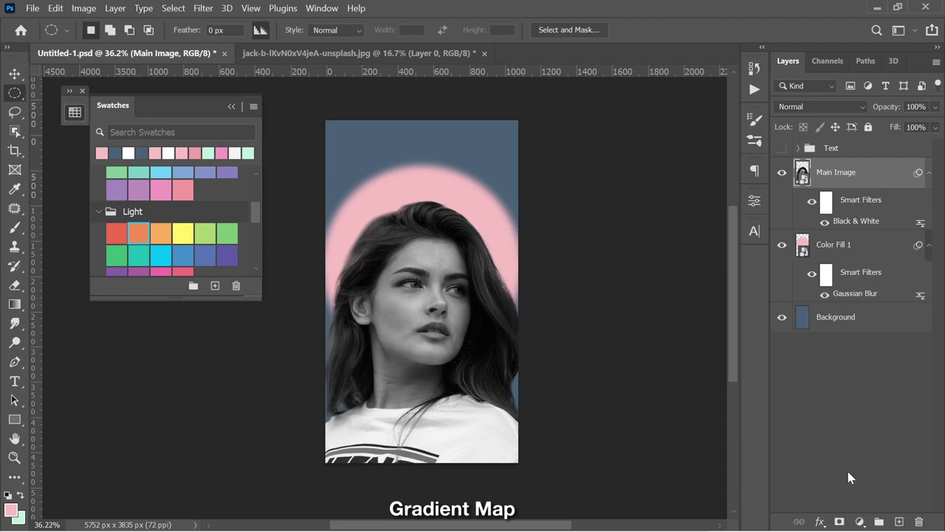
click(859, 521)
click(861, 499)
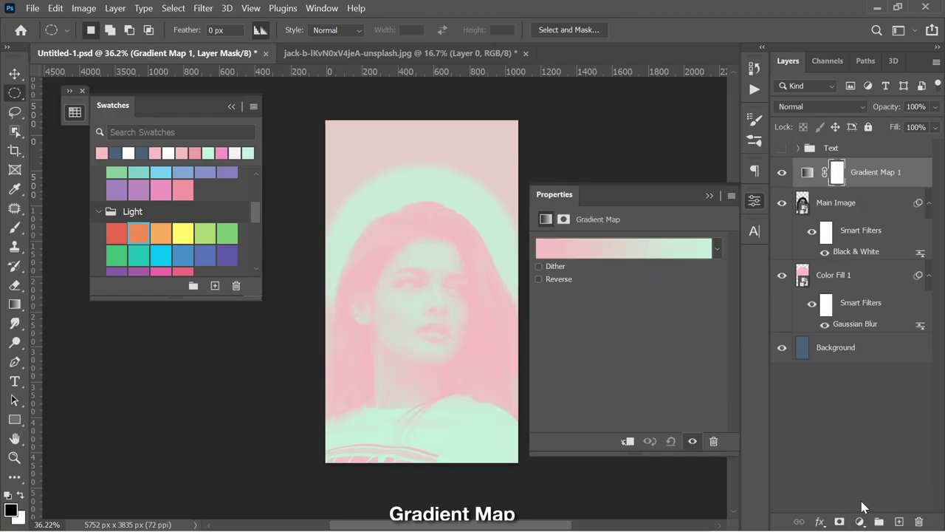
click(807, 173)
Step: Set the gradient stops to slate blue 496075 and pink f7bfc3
click(626, 251)
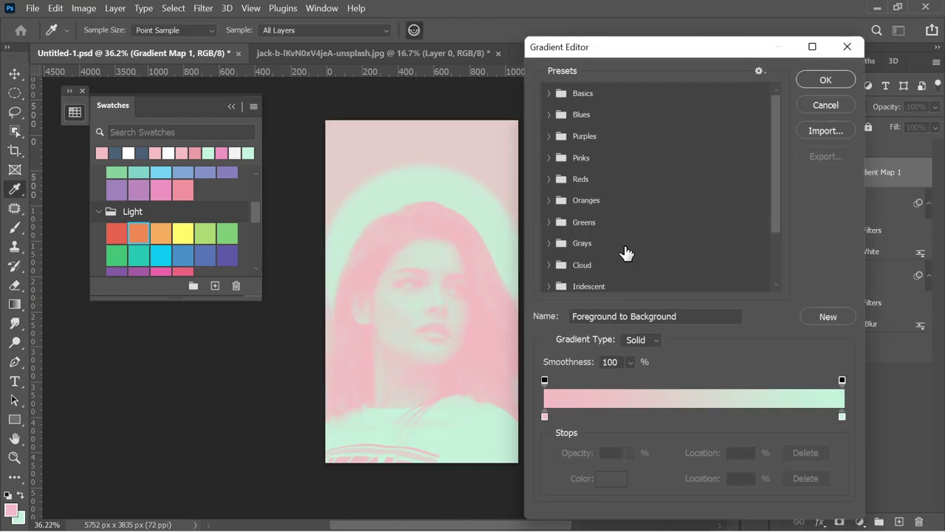
double_click(545, 415)
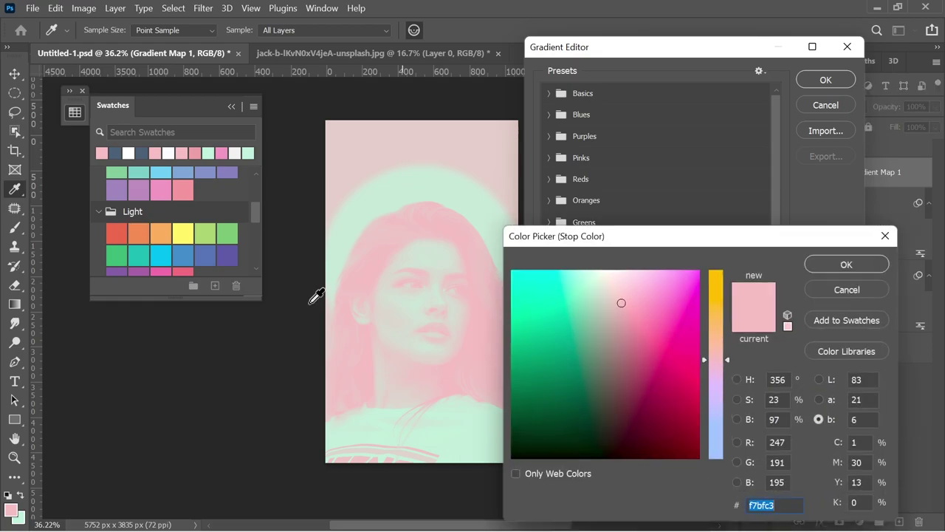
click(119, 154)
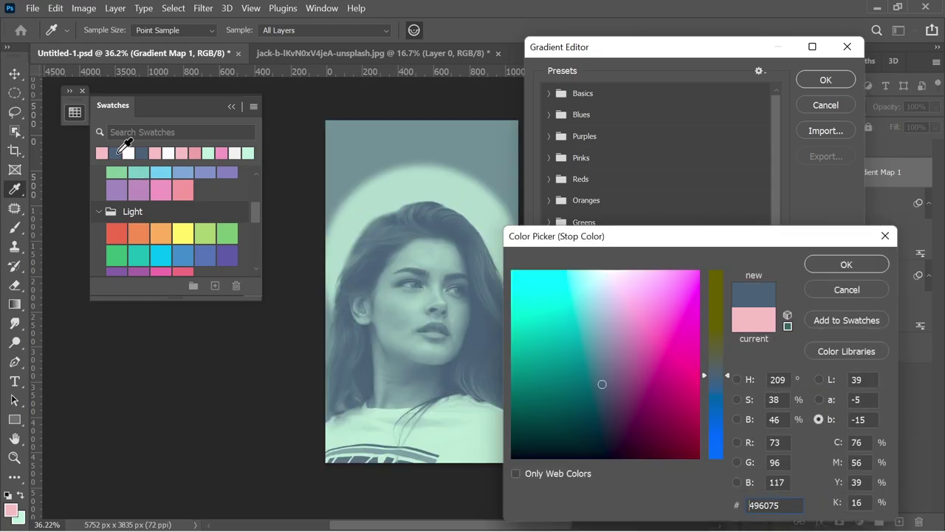
click(846, 266)
double_click(841, 415)
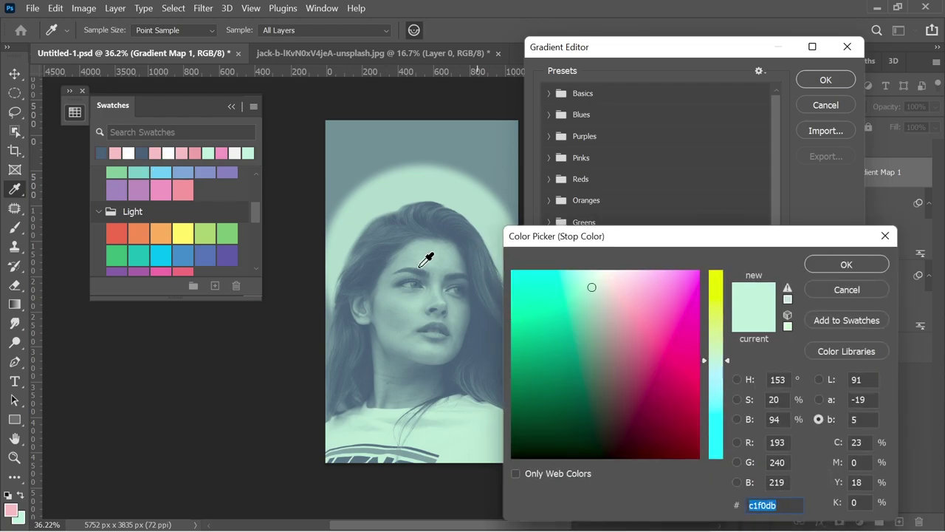
click(121, 155)
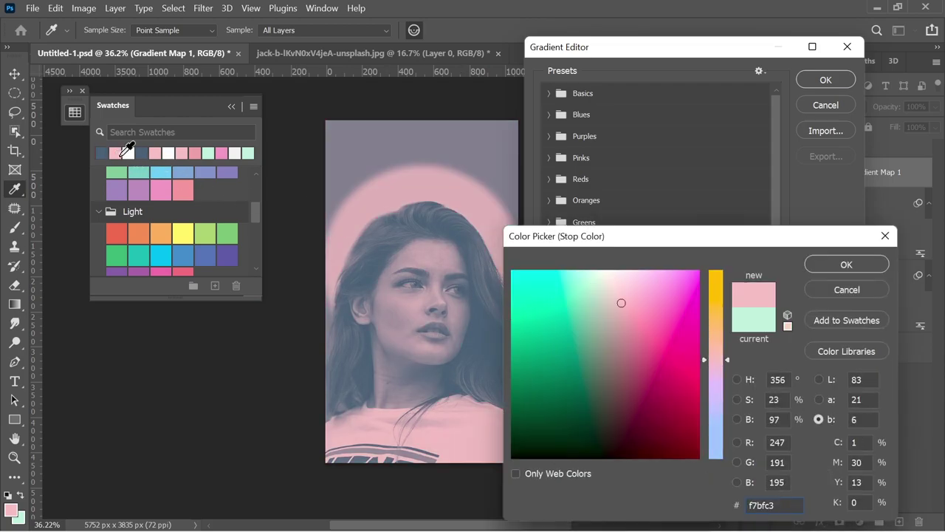
click(844, 266)
click(825, 79)
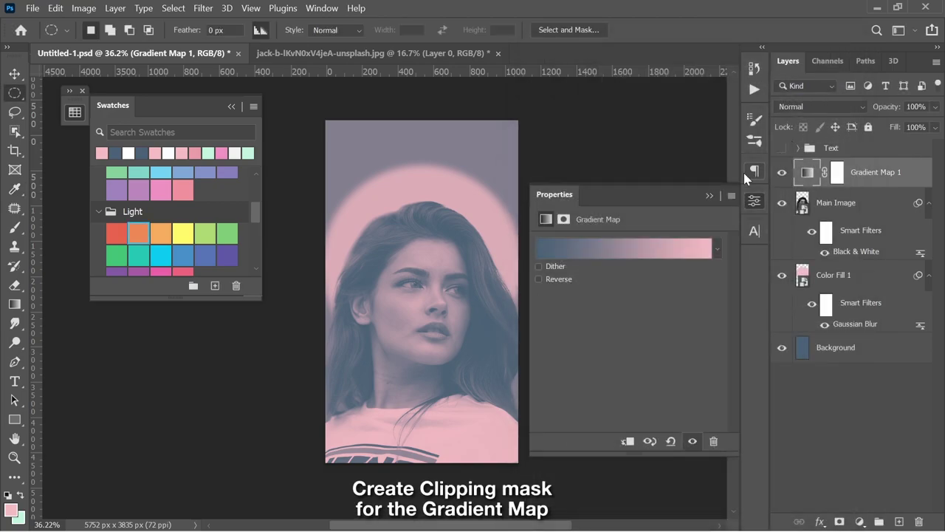
click(710, 195)
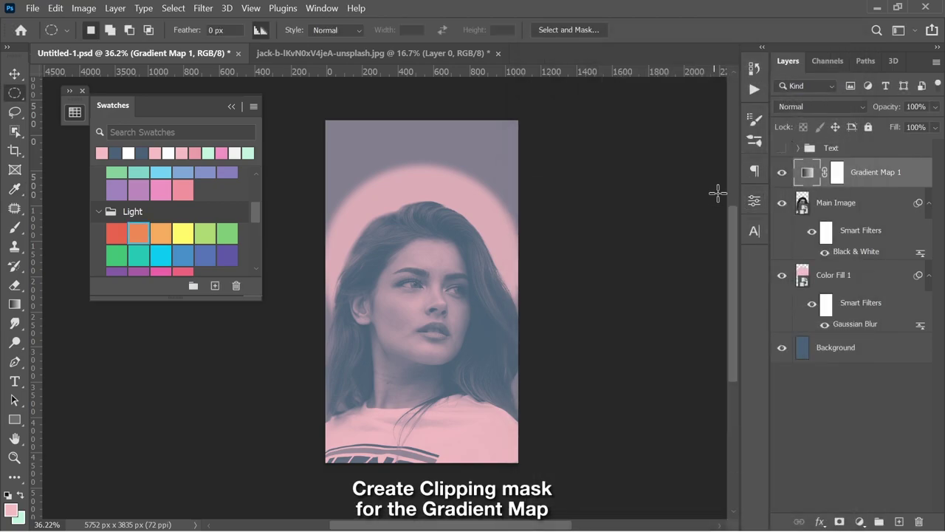
Step: Clip the Gradient Map to the portrait and select its layer mask
right_click(888, 175)
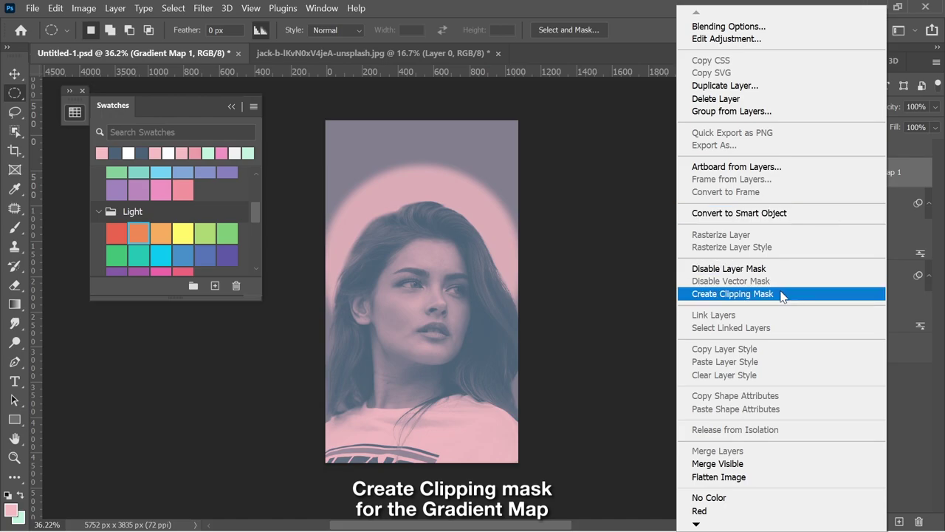
click(783, 294)
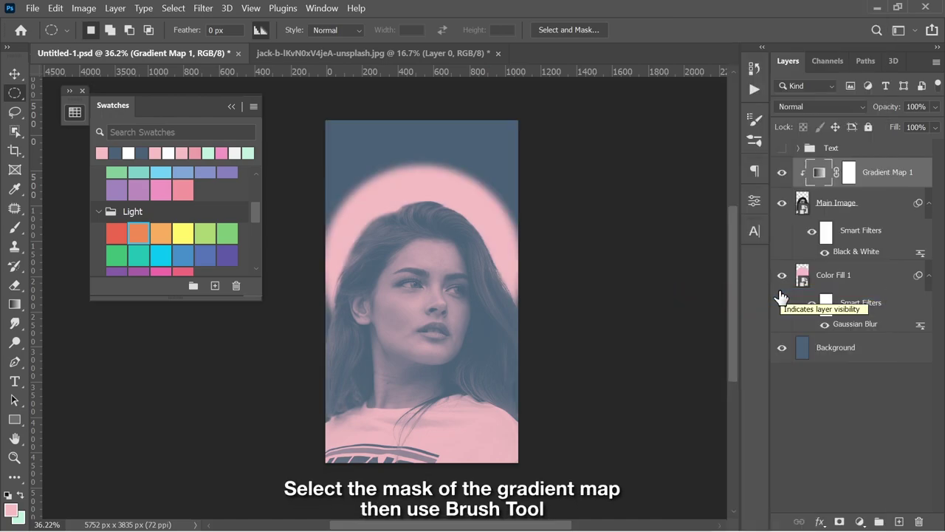
click(849, 174)
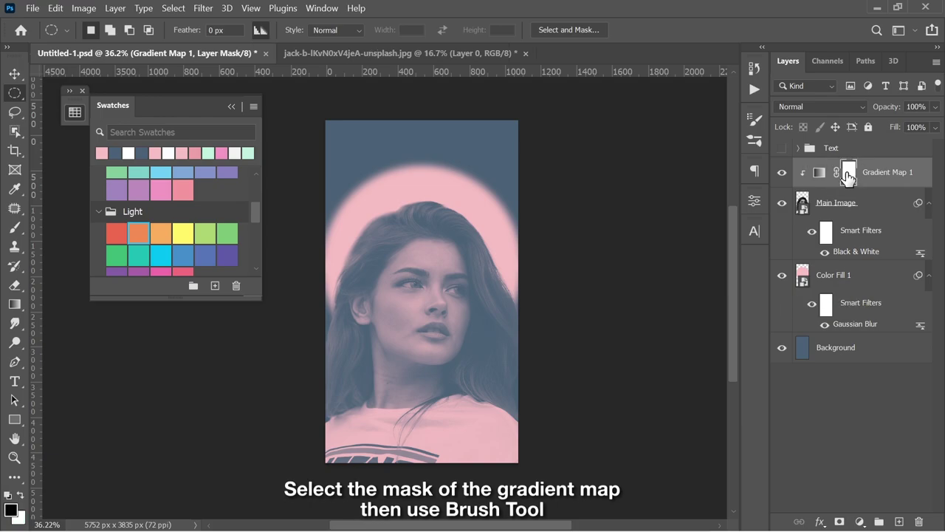
Step: Paint black on the mask at 3% brush flow to fade the tint over face and hair
key(b)
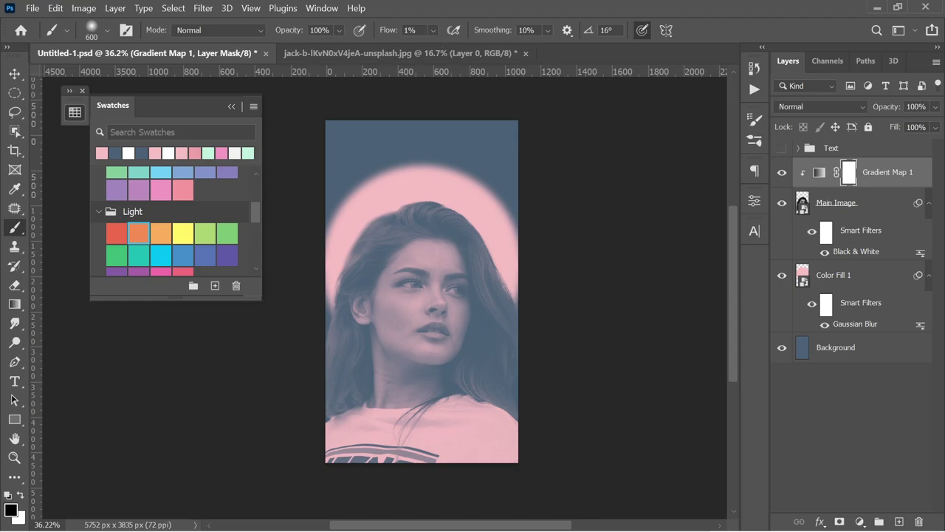
click(433, 30)
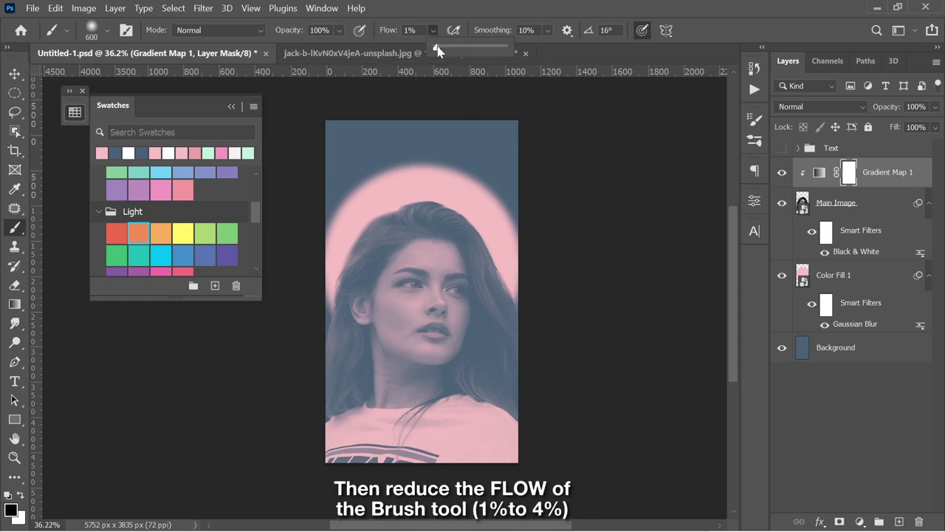
text(3)
key(Return)
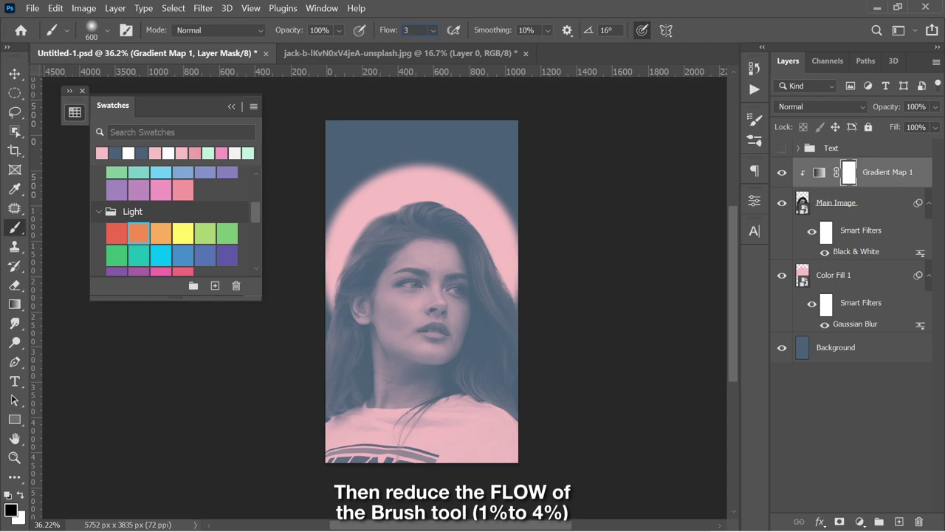
key(Return)
drag(463, 299, 458, 299)
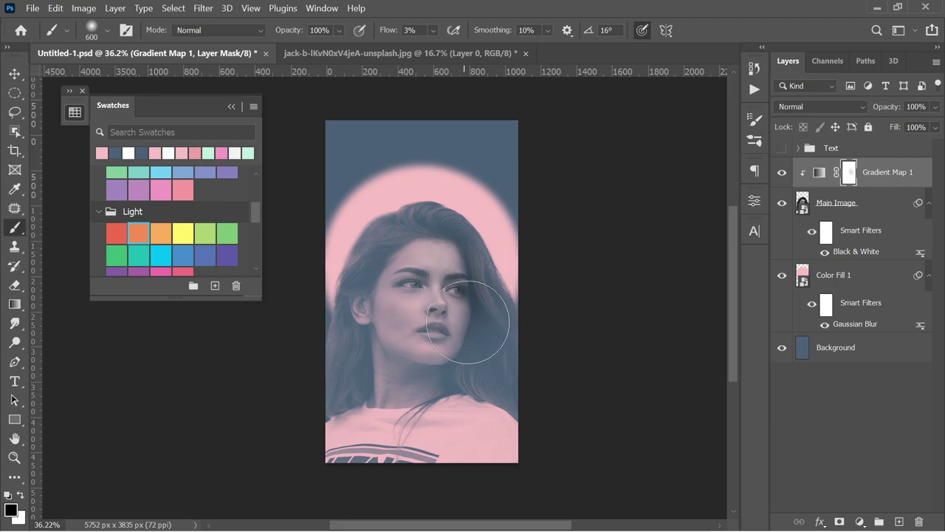
mouse_move(458, 299)
mouse_down()
mouse_move(506, 395)
mouse_move(507, 433)
mouse_move(470, 271)
mouse_move(414, 236)
mouse_move(425, 229)
mouse_move(440, 320)
mouse_move(462, 326)
mouse_move(466, 296)
mouse_move(393, 251)
mouse_move(553, 436)
mouse_up()
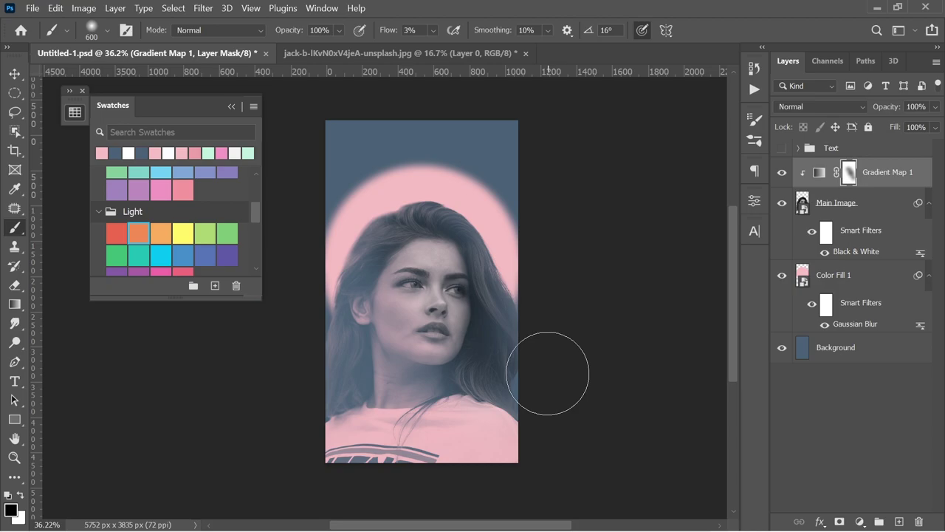
key(v)
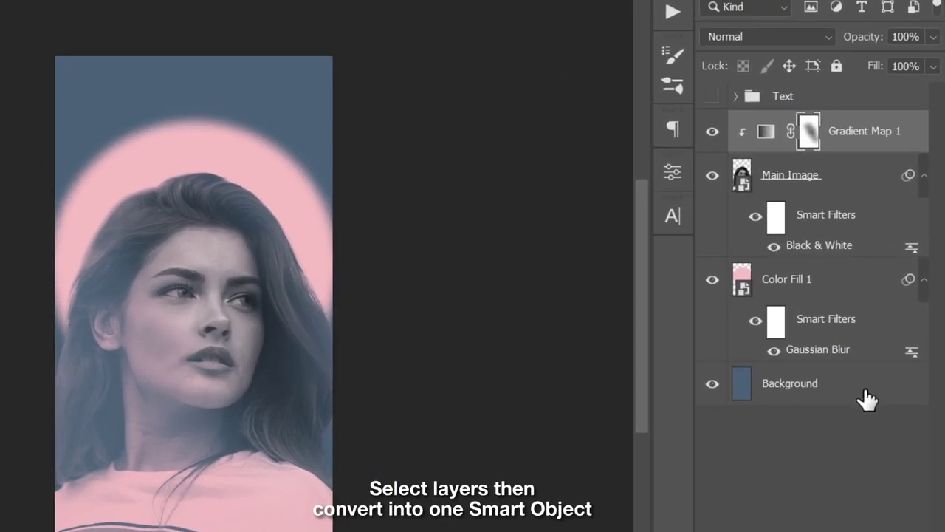
Step: Merge Gradient Map 1 down through Background into a single smart object
shift+click(872, 396)
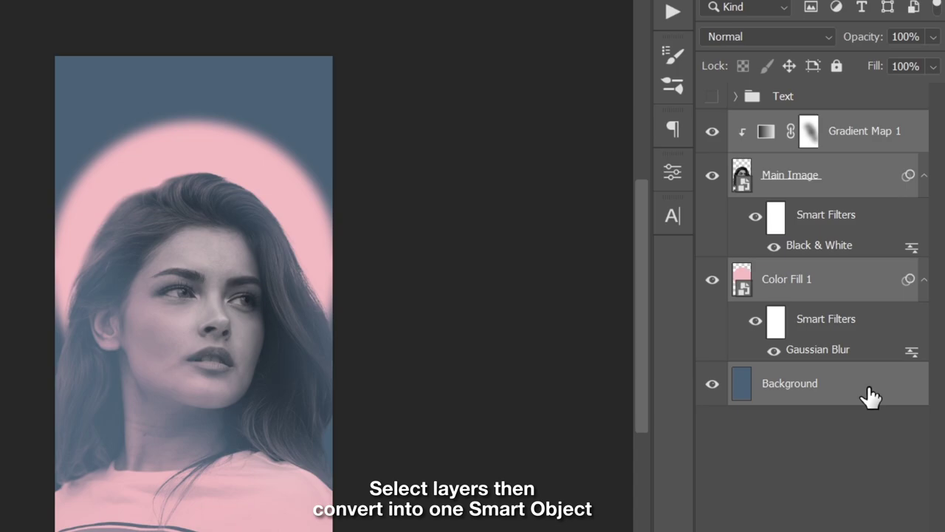
right_click(869, 389)
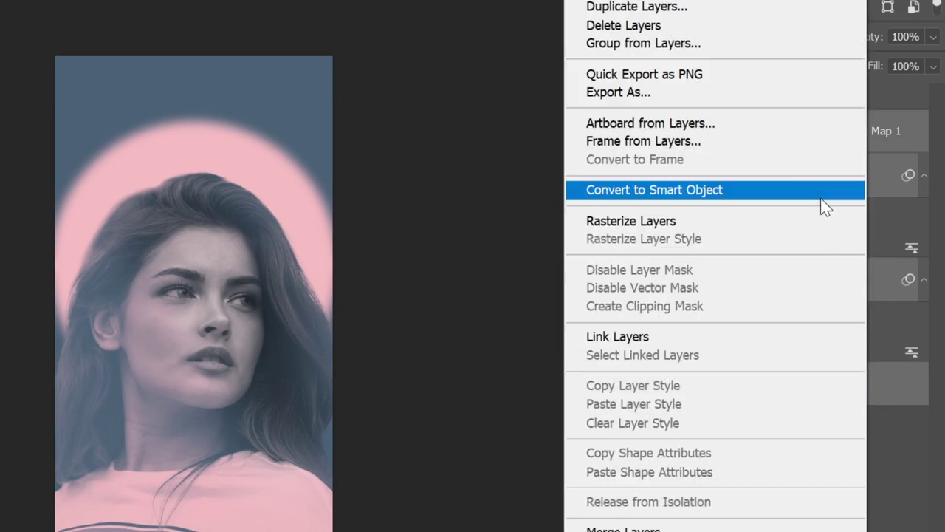
click(820, 194)
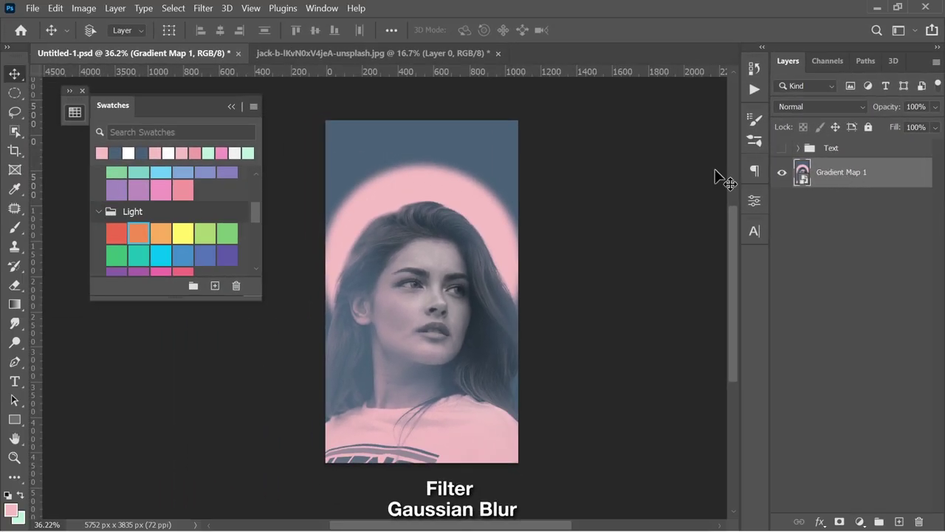
Step: Apply a 25-pixel Gaussian Blur to the merged smart object
click(211, 12)
mouse_move(211, 182)
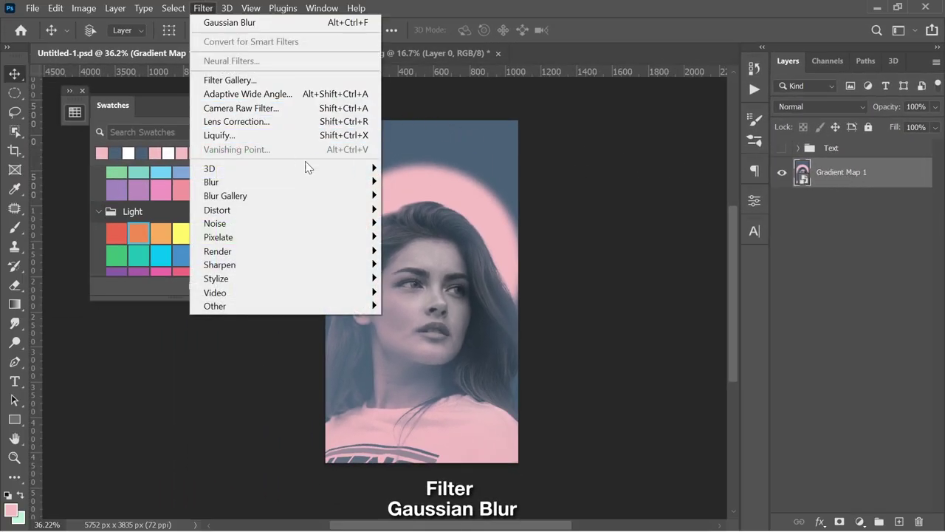
click(427, 236)
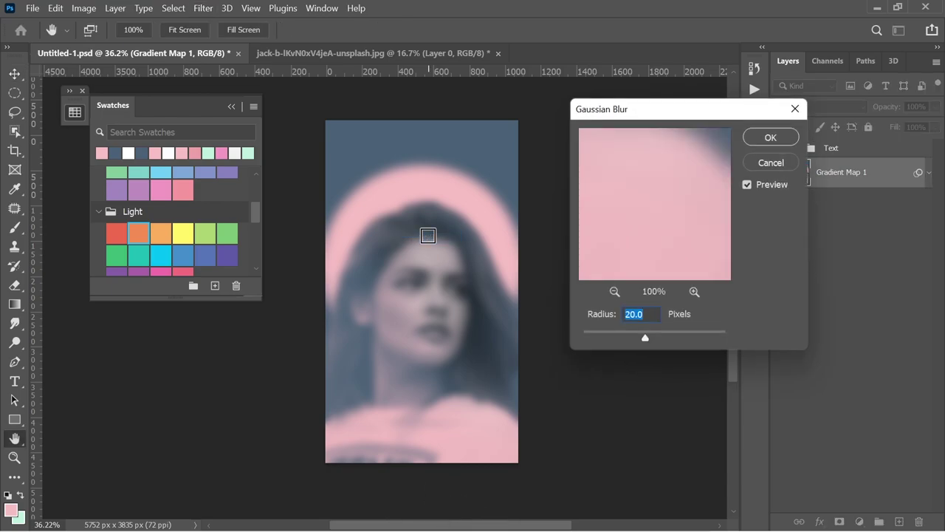
text(25)
key(Return)
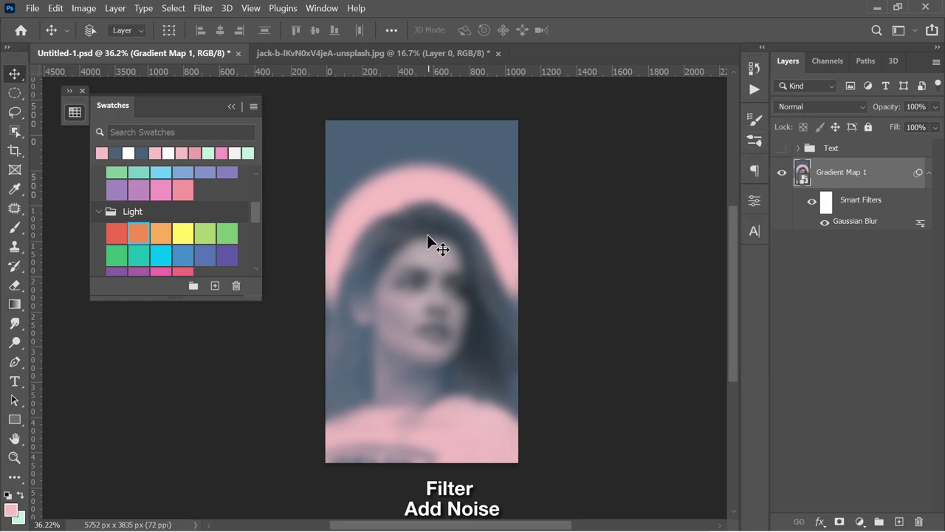
Step: Add a 15% Add Noise filter for a grainy texture
click(203, 8)
mouse_move(280, 223)
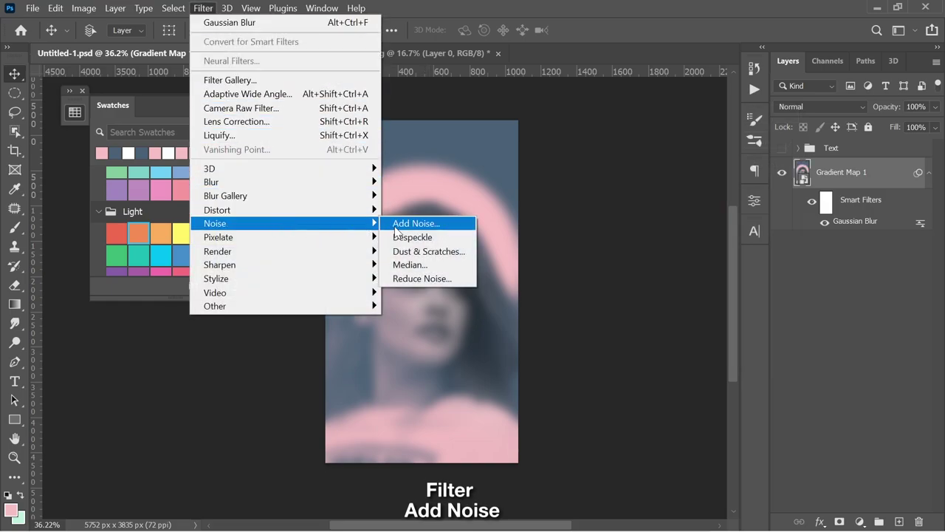
click(414, 222)
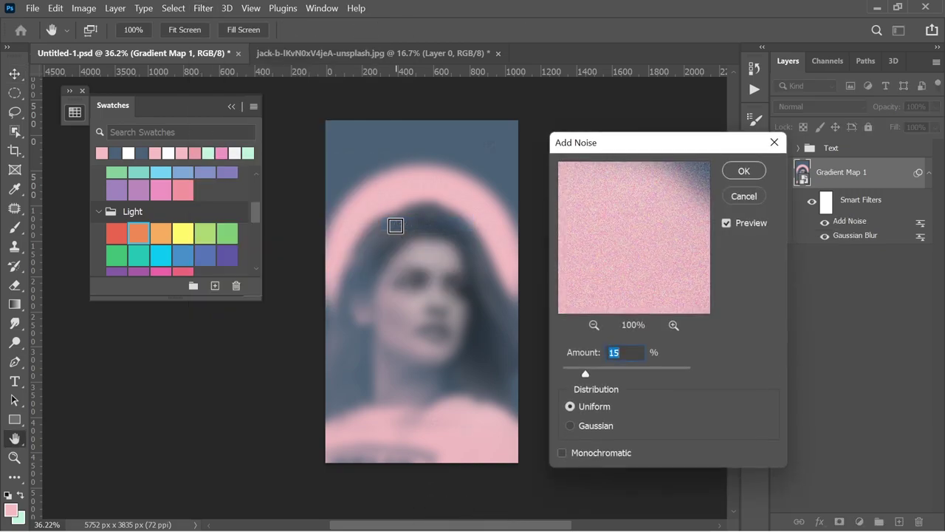
key(Return)
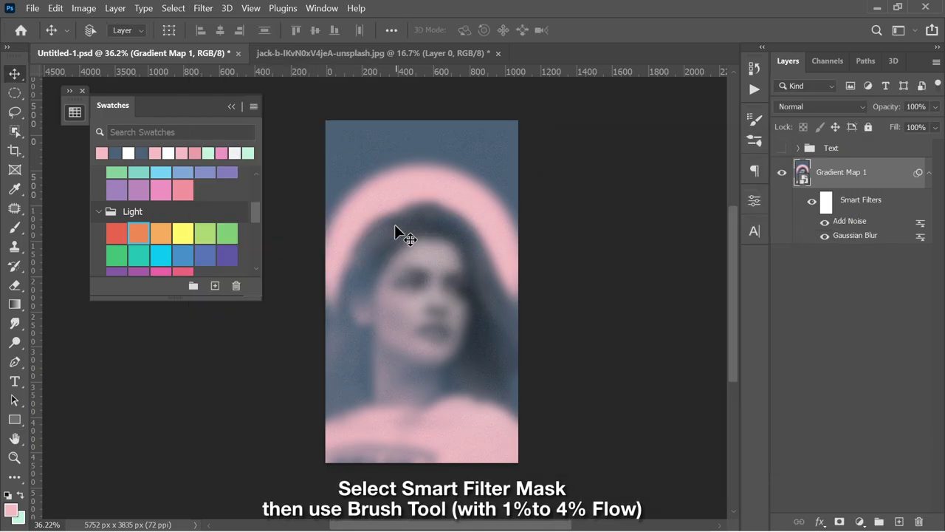
Step: Paint the Smart Filters mask at 3% flow to restore sharpness on the face
click(821, 202)
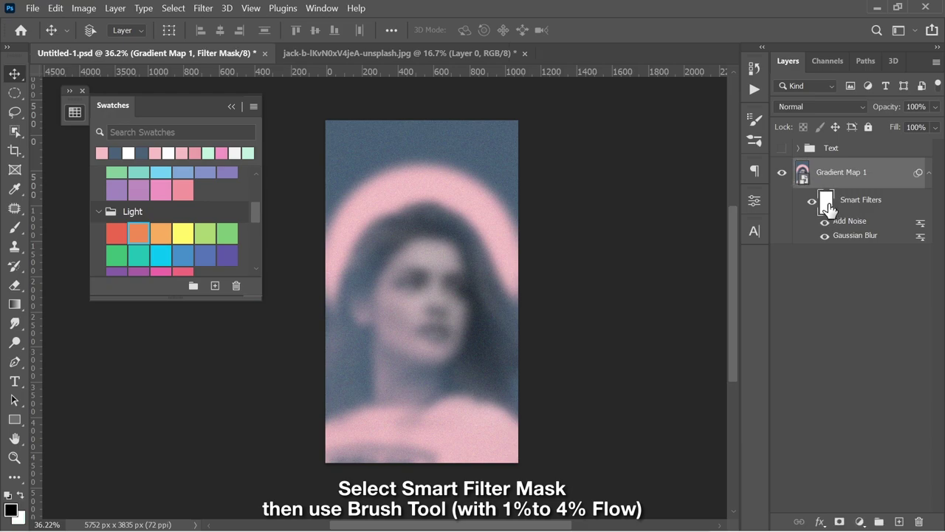
key(b)
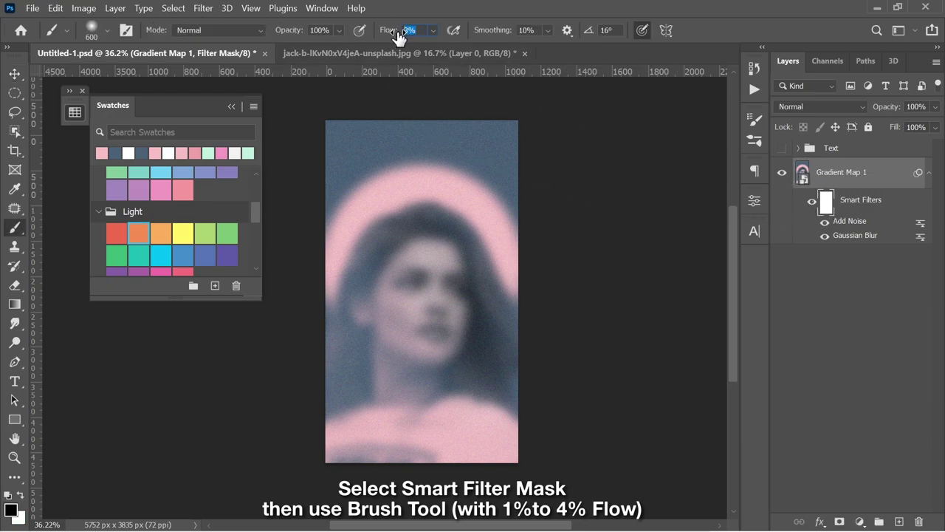
key(Return)
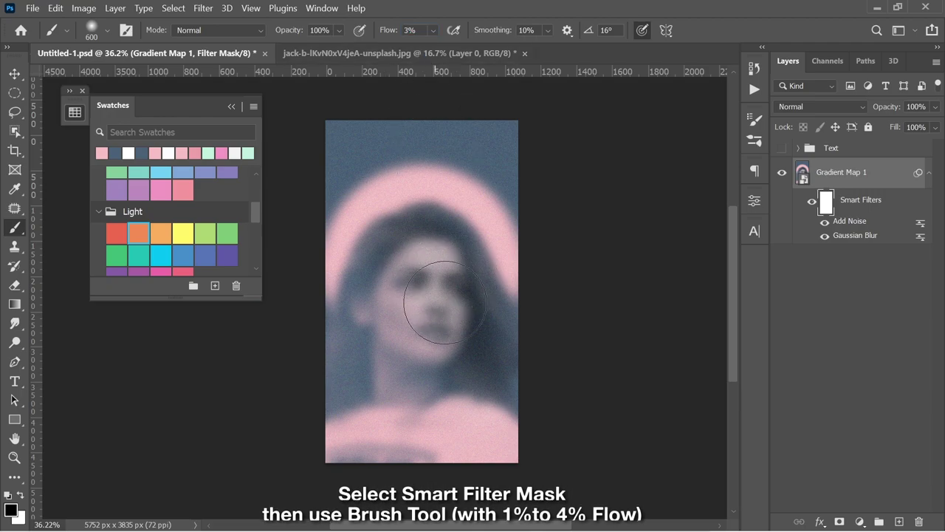
mouse_move(422, 271)
mouse_down()
mouse_move(403, 253)
mouse_move(431, 353)
mouse_move(401, 401)
mouse_move(468, 414)
mouse_move(538, 337)
mouse_move(476, 362)
mouse_move(453, 204)
mouse_move(359, 331)
mouse_move(386, 416)
mouse_move(424, 423)
mouse_move(475, 412)
mouse_move(433, 411)
mouse_move(506, 422)
mouse_move(519, 275)
mouse_move(485, 211)
mouse_move(412, 179)
mouse_up()
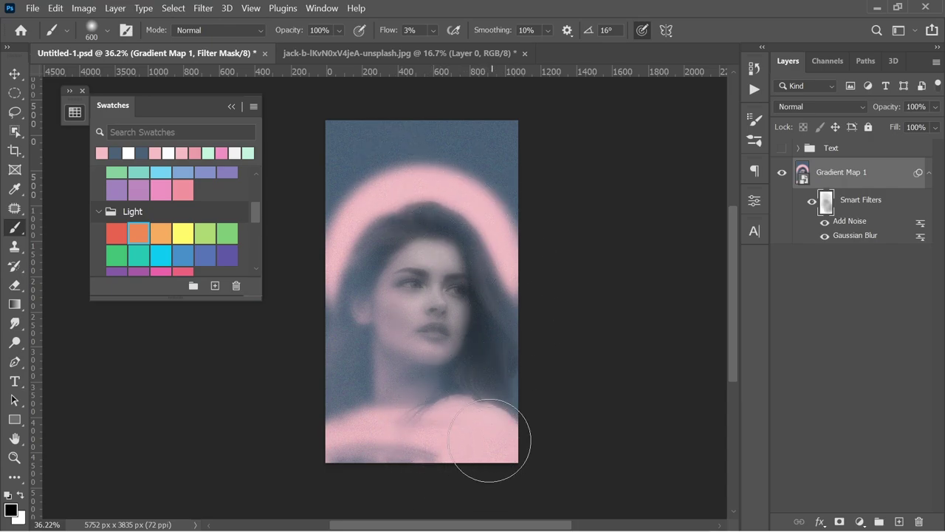
Step: Drag the starfield layer from its document into the Untitled-1 poster
key(v)
click(439, 53)
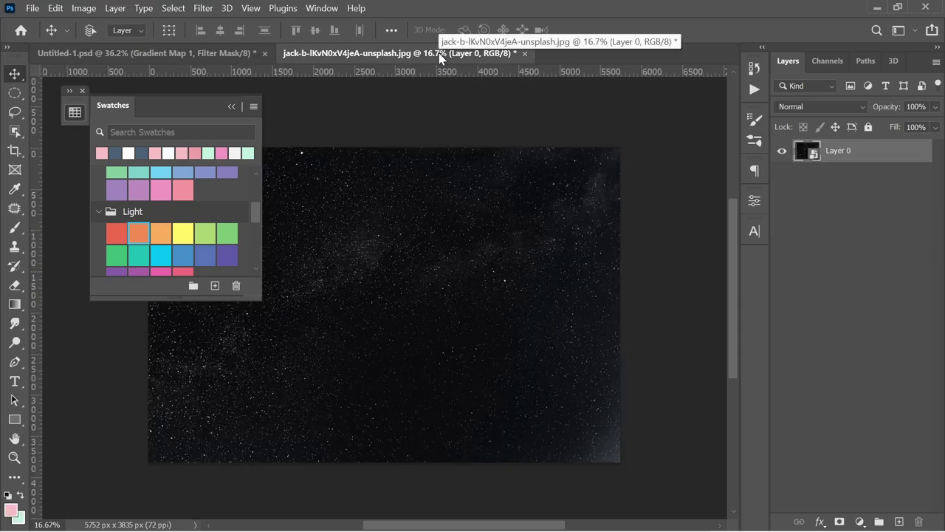
drag(421, 225, 356, 203)
Step: Rotate the starfield 90° upright and scale it to fit the poster
key(ctrl+t)
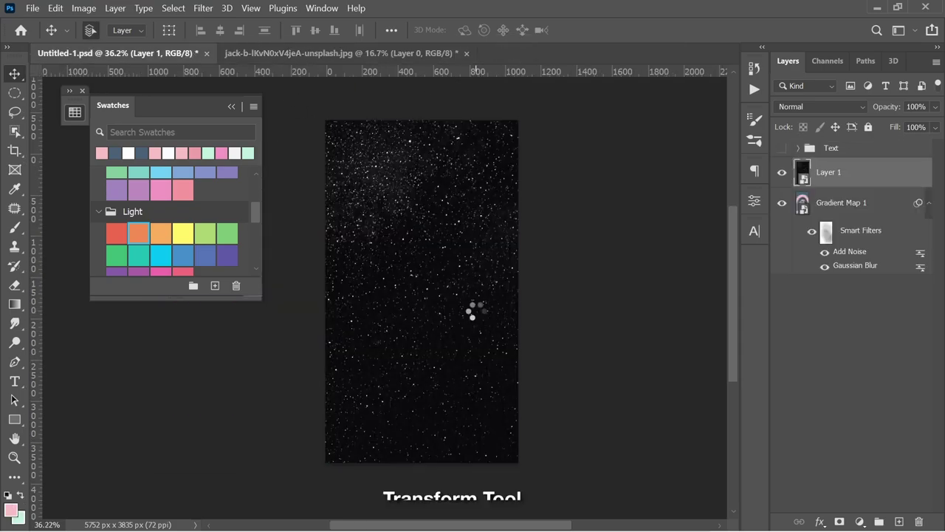
key(ctrl+0)
drag(649, 275, 548, 274)
mouse_move(485, 184)
mouse_down()
mouse_move(513, 214)
mouse_move(502, 306)
mouse_up()
drag(513, 380, 490, 341)
scroll(491, 317, up, 5)
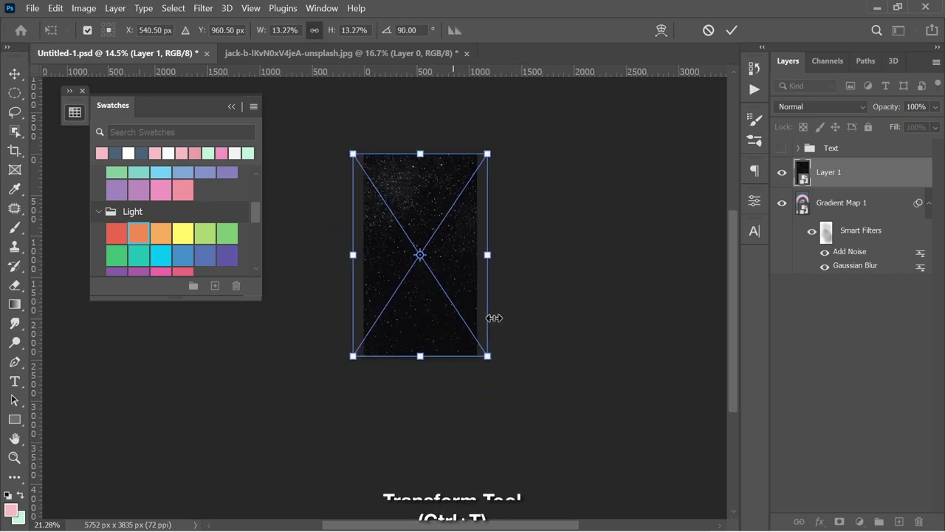
drag(540, 281, 562, 313)
key(Return)
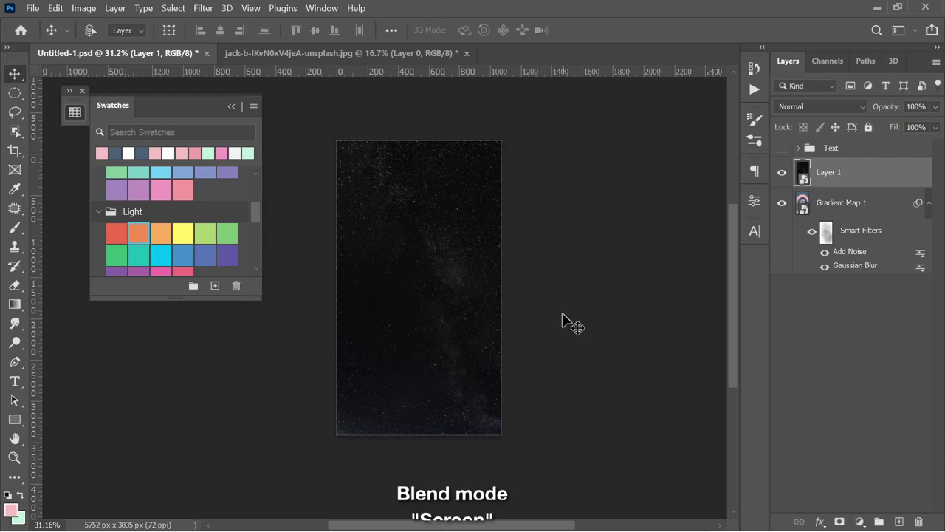
Step: Set the starfield layer to Screen blend mode at 70% opacity
click(793, 113)
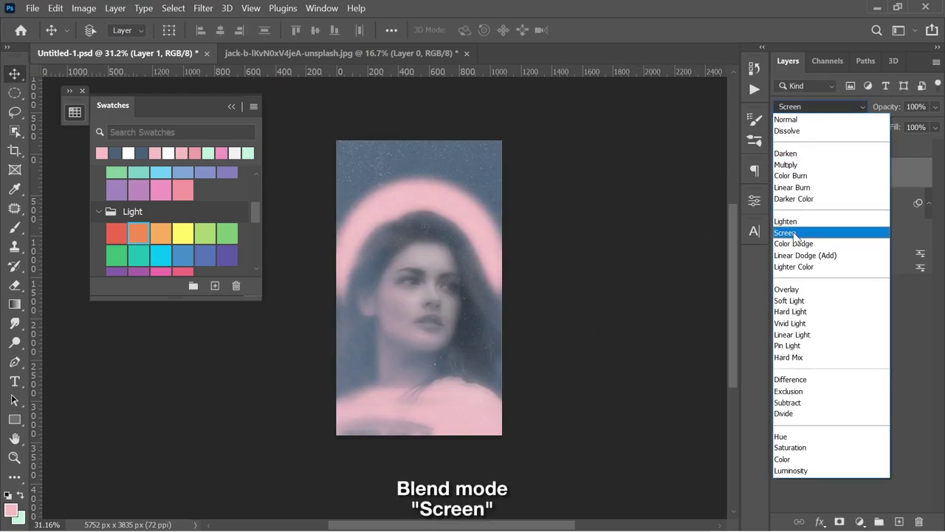
click(795, 233)
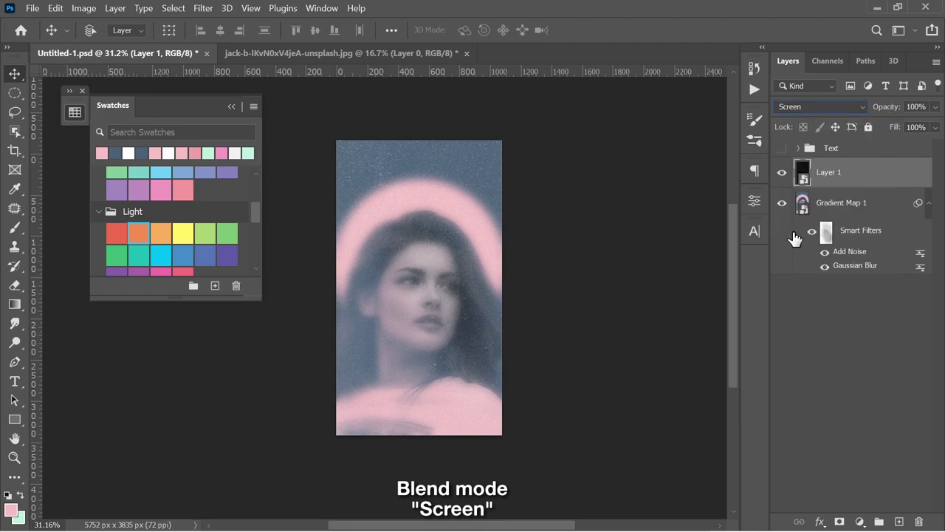
click(935, 108)
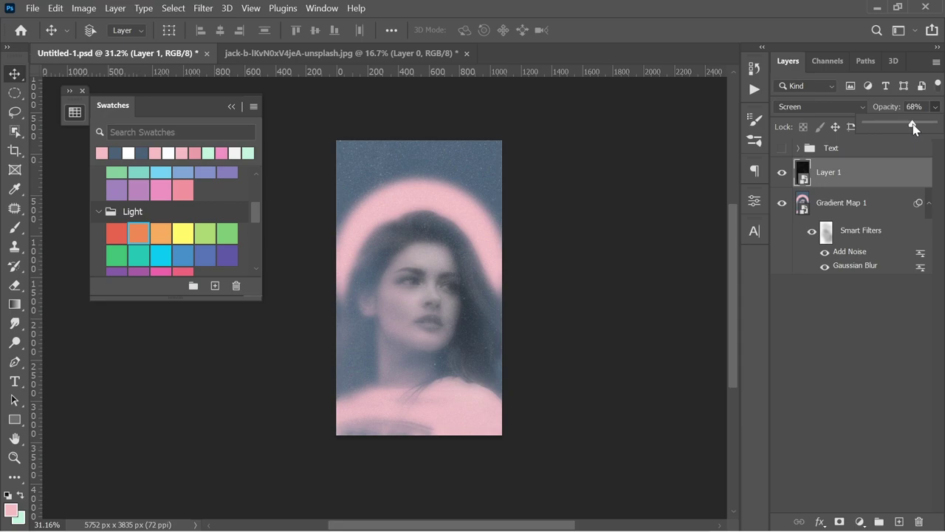
drag(913, 127, 914, 127)
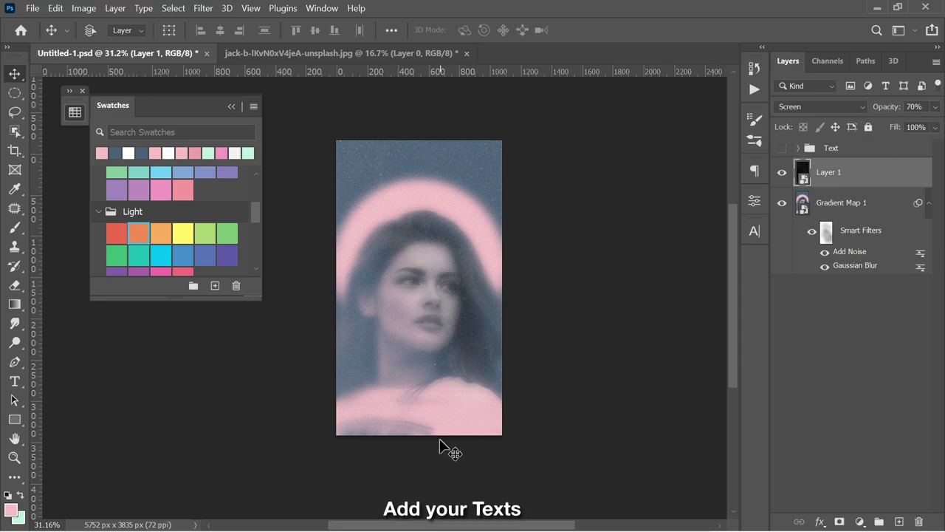
Step: Turn on the Text group to show the headline, date and quote
click(782, 150)
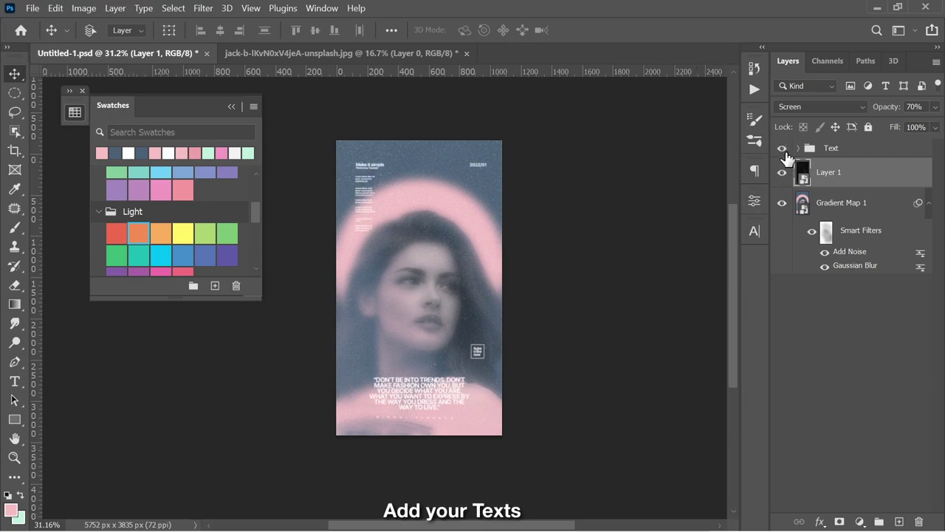